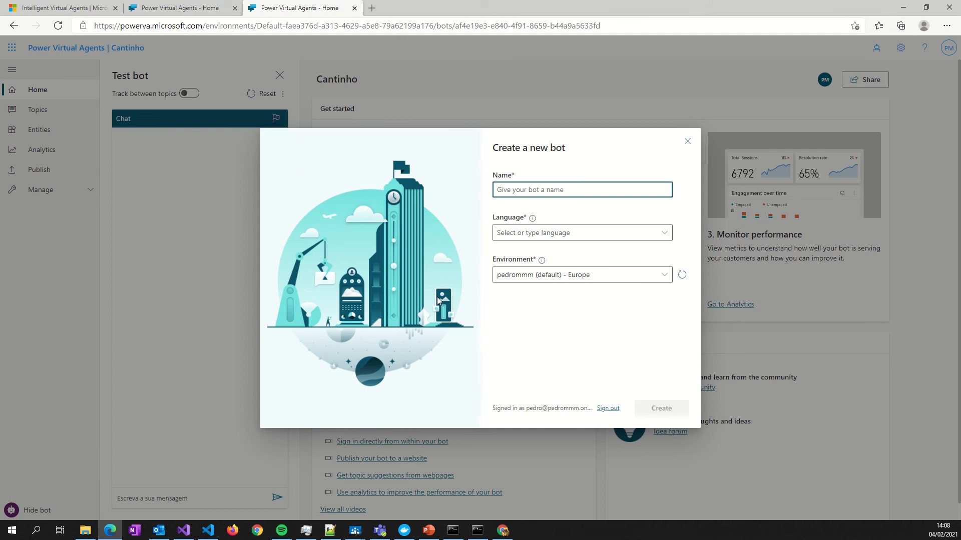
- Switch to the Cantinho bot and view its Greeting topic in the authoring canvas
left_click(75, 7)
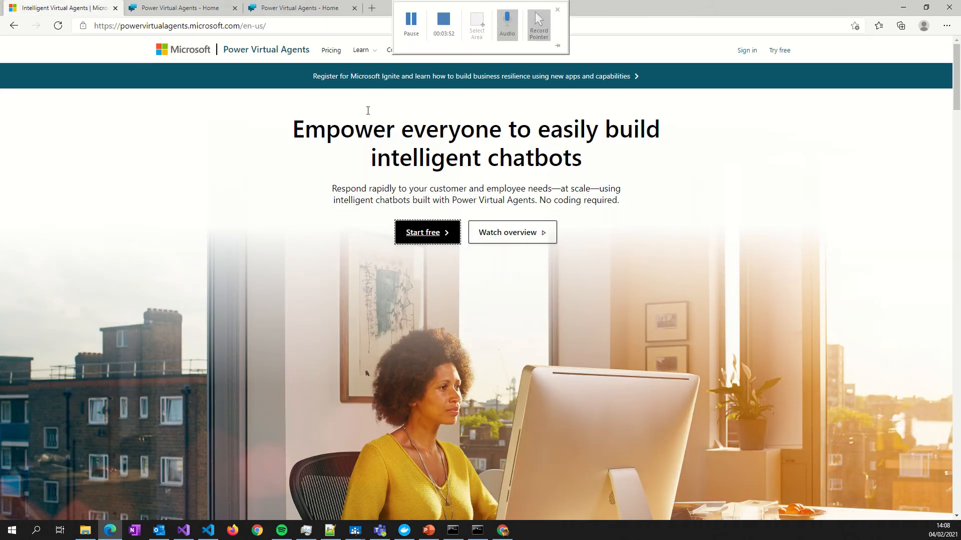
left_click(196, 13)
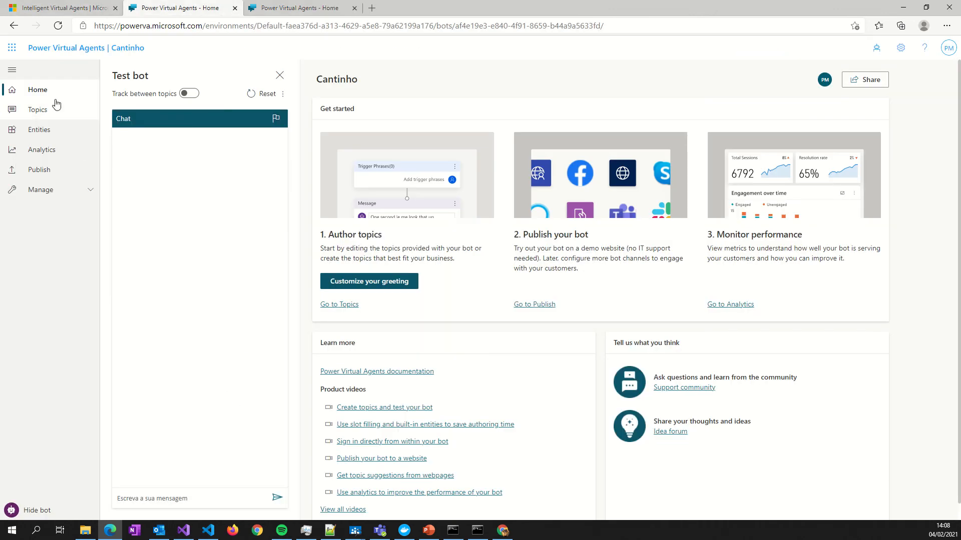
left_click(35, 111)
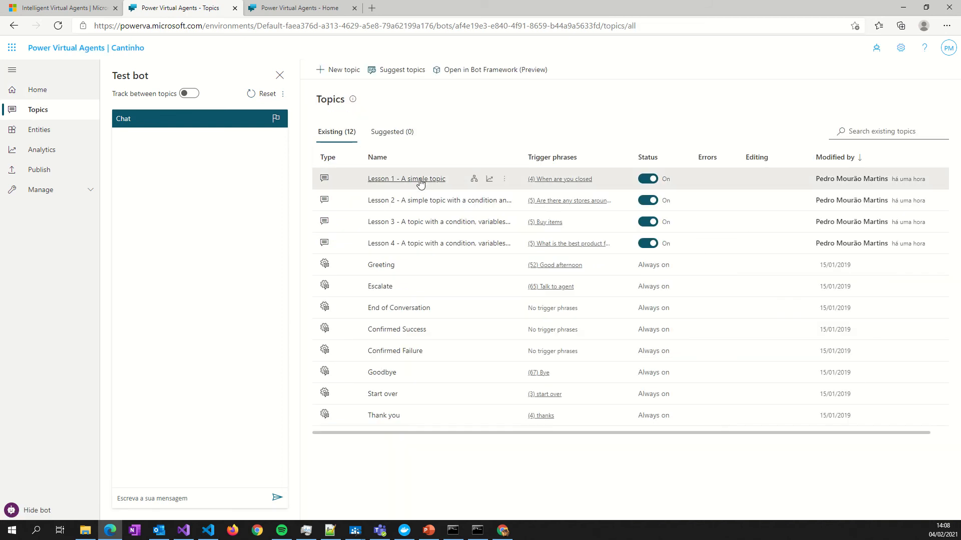
left_click(381, 265)
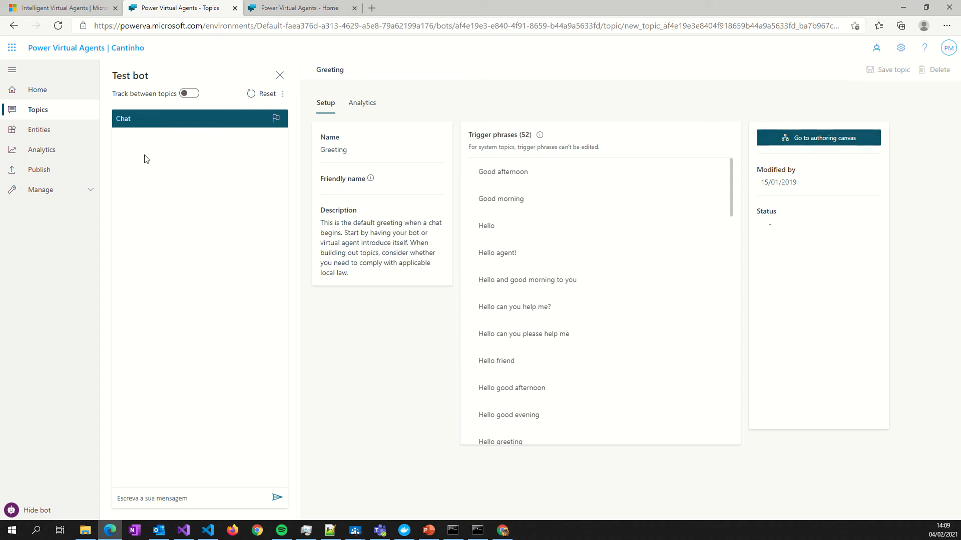
left_click(779, 142)
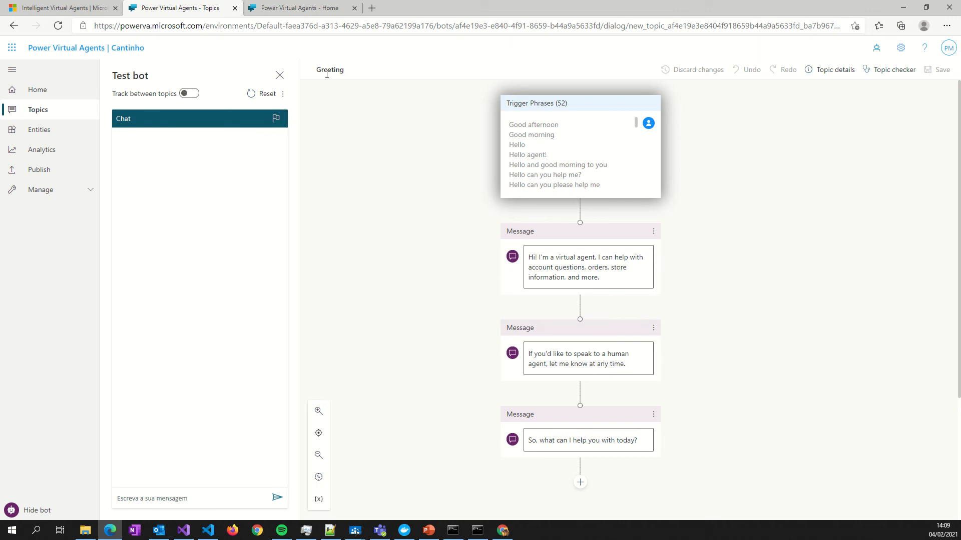
- Review the descriptions and usage examples of the prebuilt Age and City entities
left_click(34, 132)
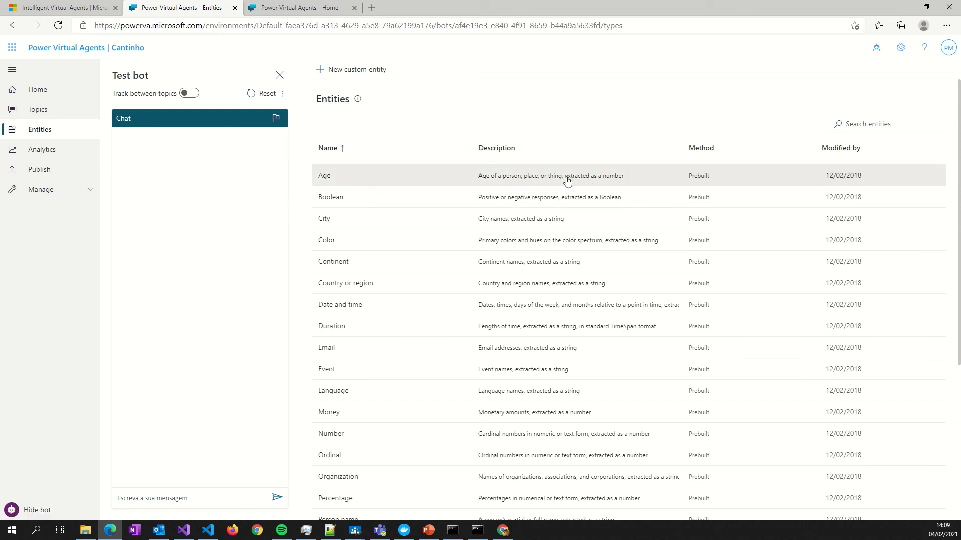
left_click(324, 178)
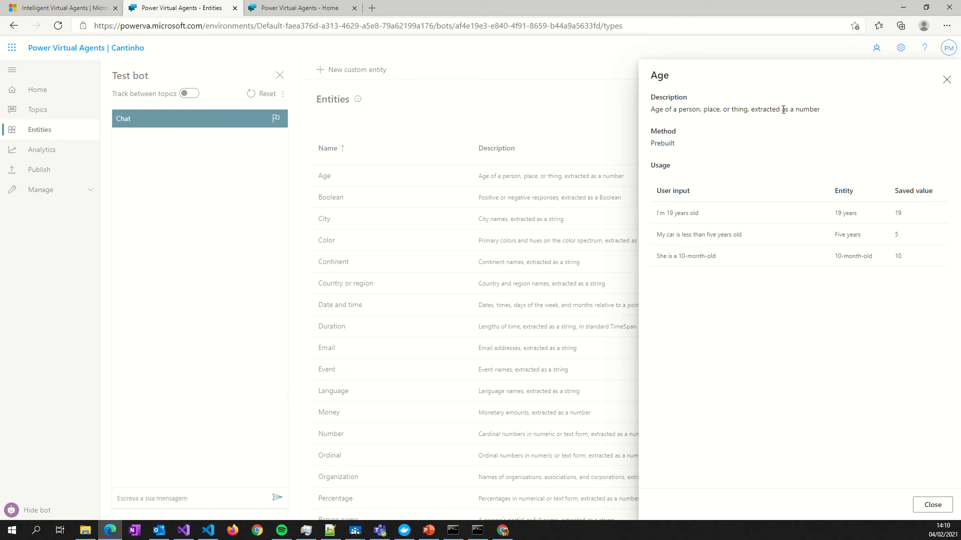
left_click_drag(820, 109, 654, 110)
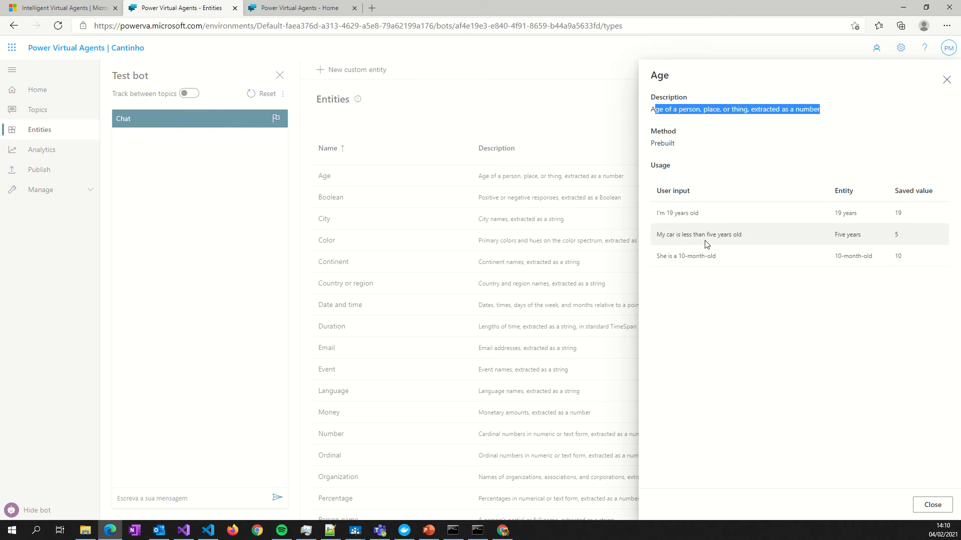
left_click(747, 141)
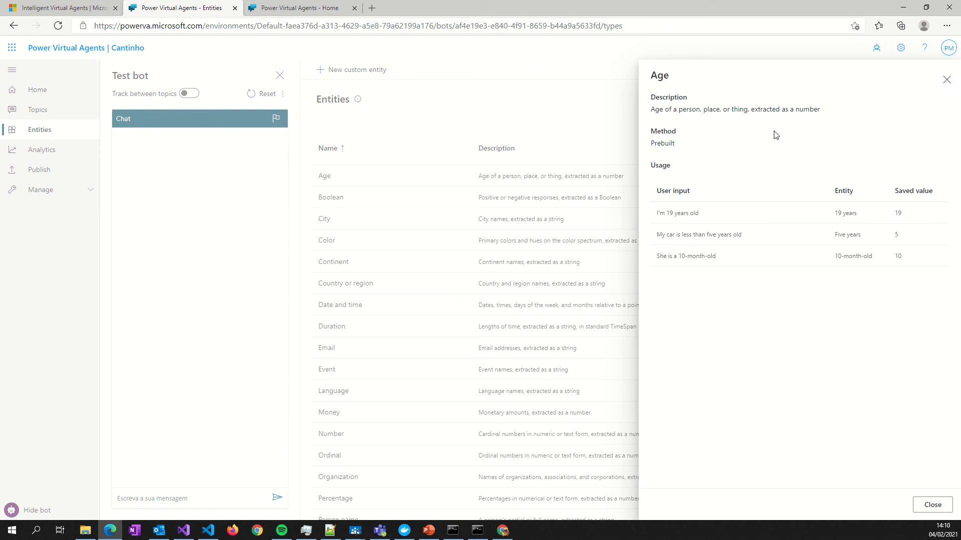
left_click(945, 80)
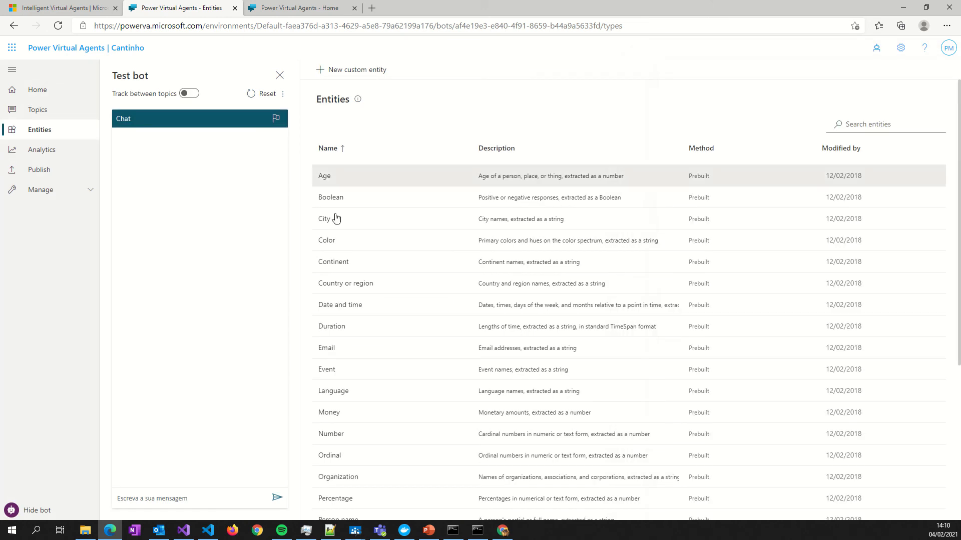
left_click(363, 223)
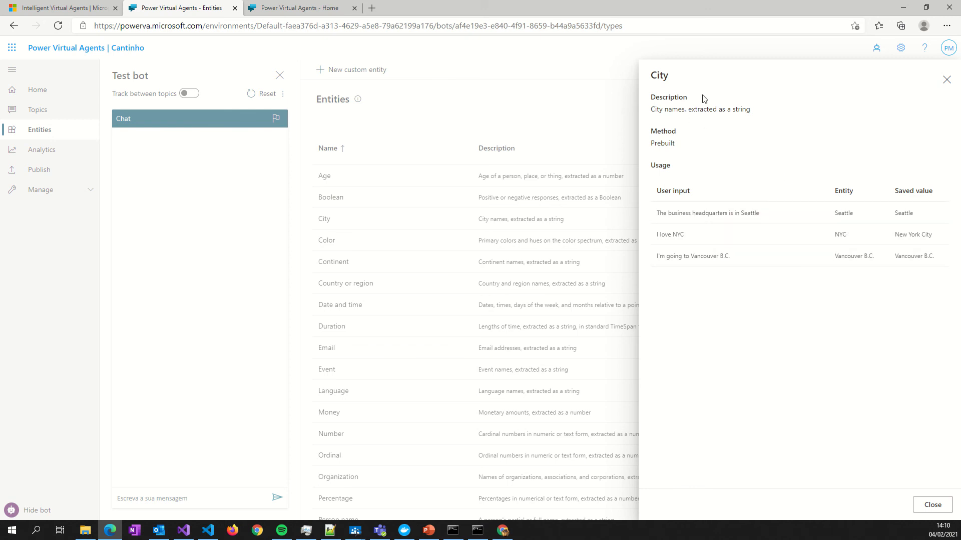
left_click(947, 80)
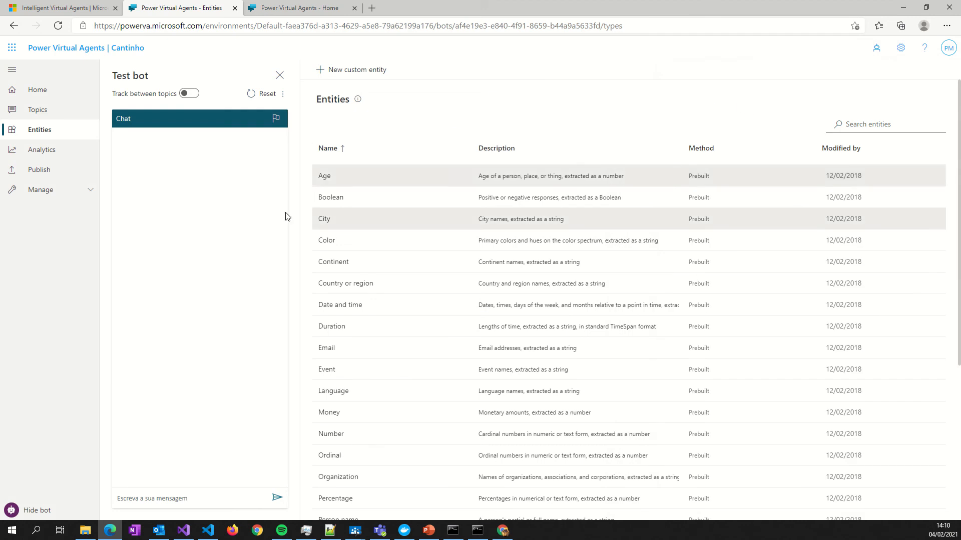
- Examine the bot's analytics summary, including its session charts and rate drivers
left_click(43, 150)
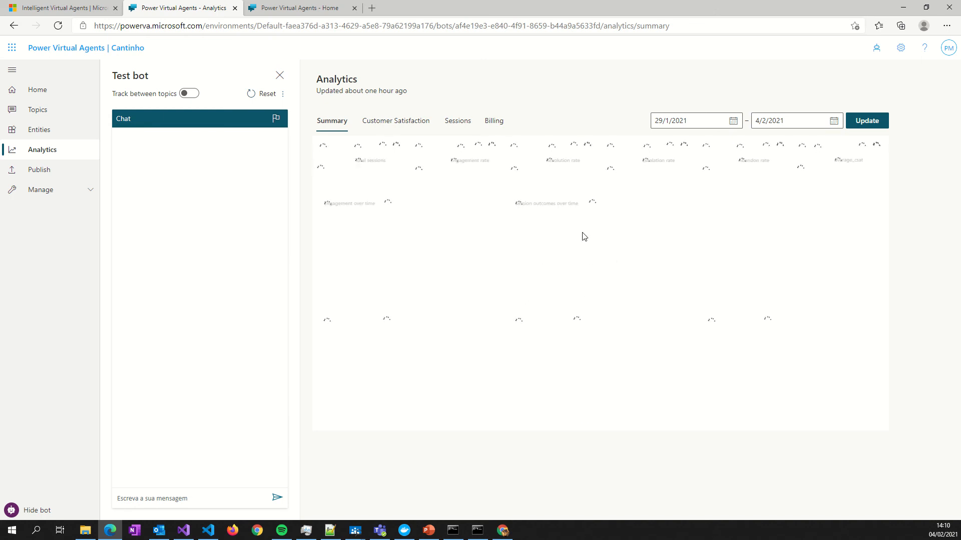
mouse_move(328, 16)
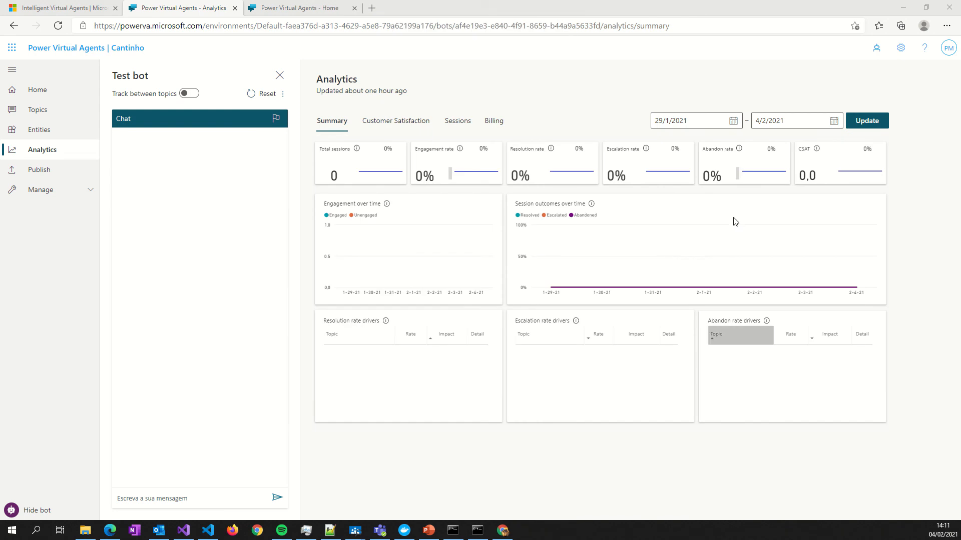
mouse_move(654, 355)
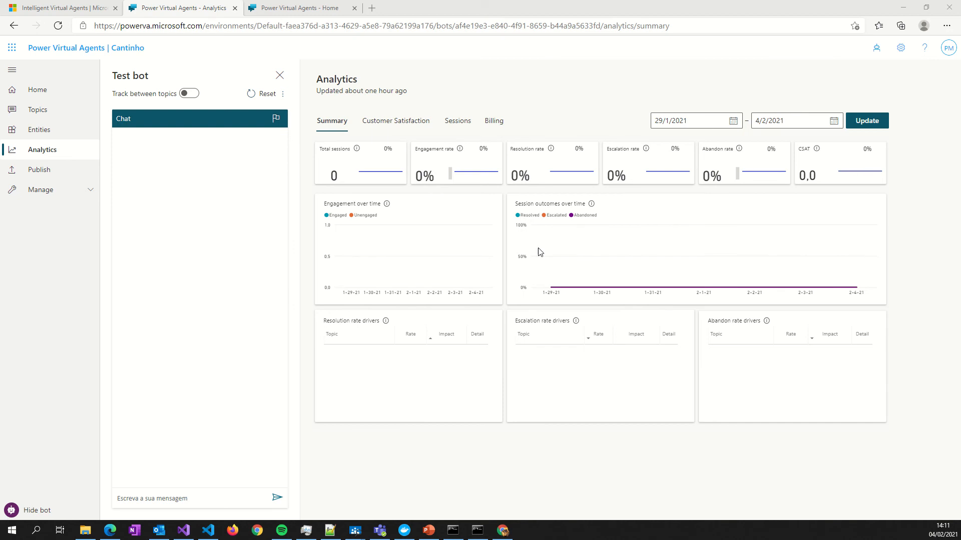
- Review the bot's publishing and sharing options and open its demo website
left_click(36, 172)
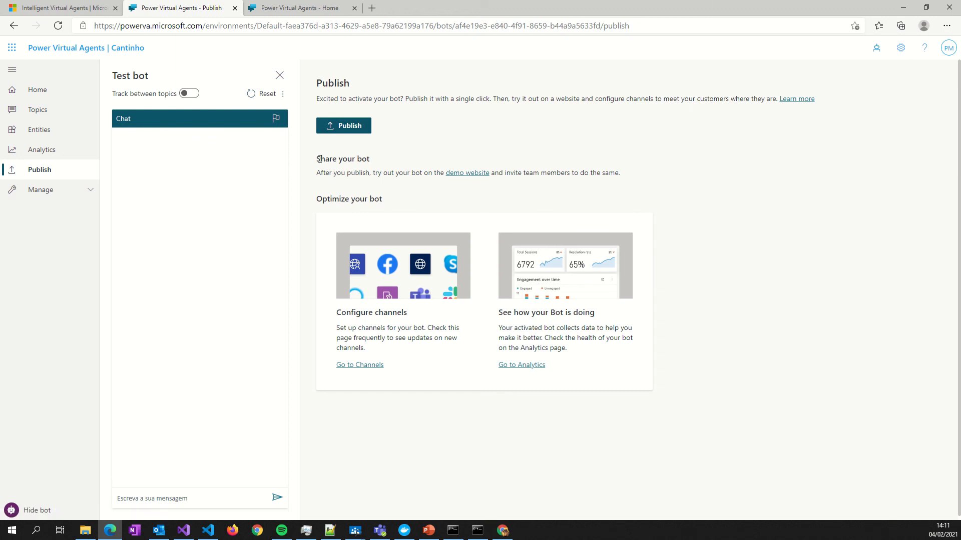
left_click_drag(321, 159, 611, 188)
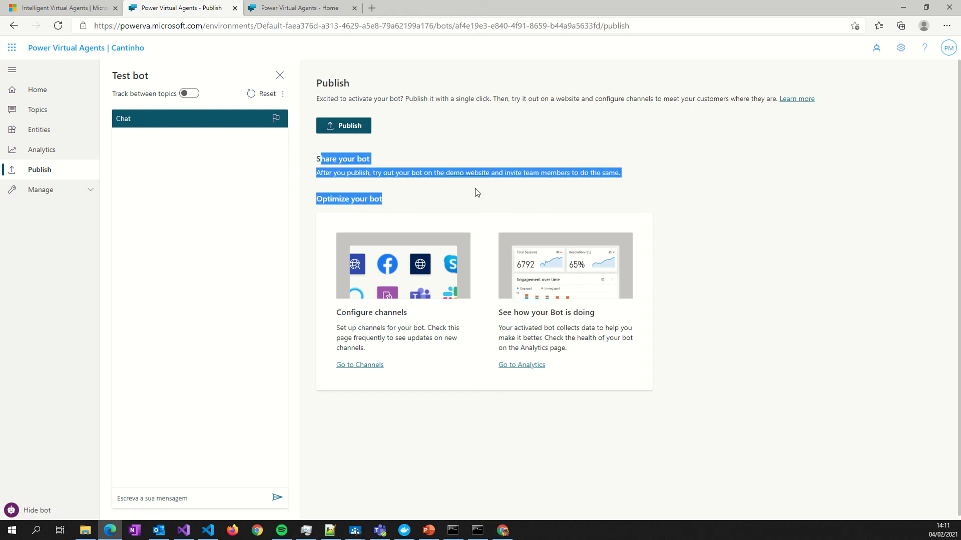
left_click(414, 198)
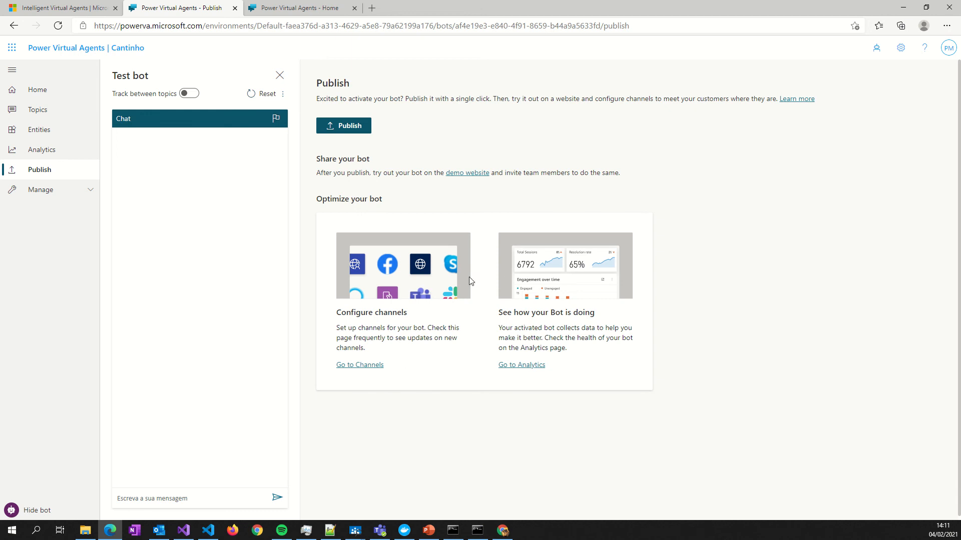
left_click(462, 179)
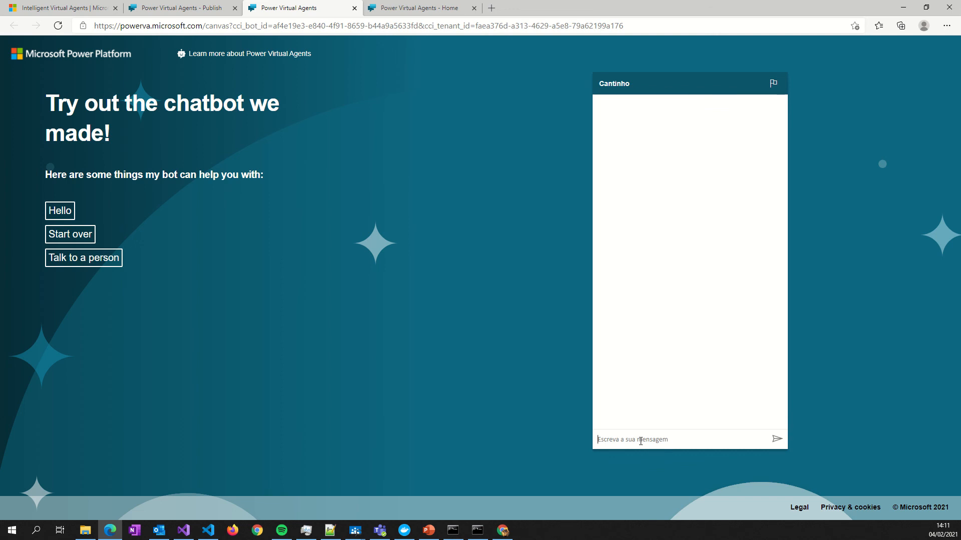
- Send the greeting "Hello" to the Cantinho bot in the demo website chat
type("Hello")
left_click_drag(86, 106, 186, 140)
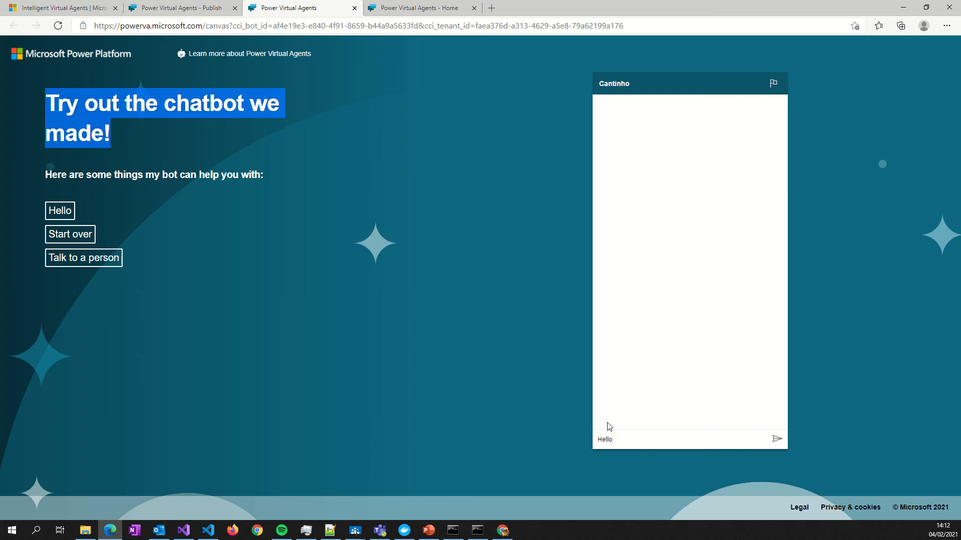
left_click(634, 441)
key("Return")
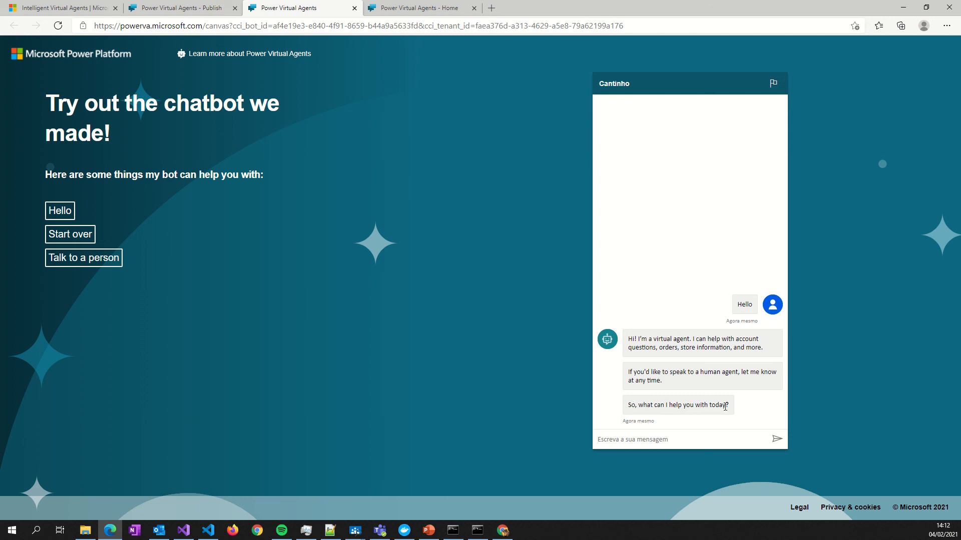
- Ask the demo bot about placing an order by sending the message "Orders to"
left_click(634, 439)
type("Orders to")
key("Return")
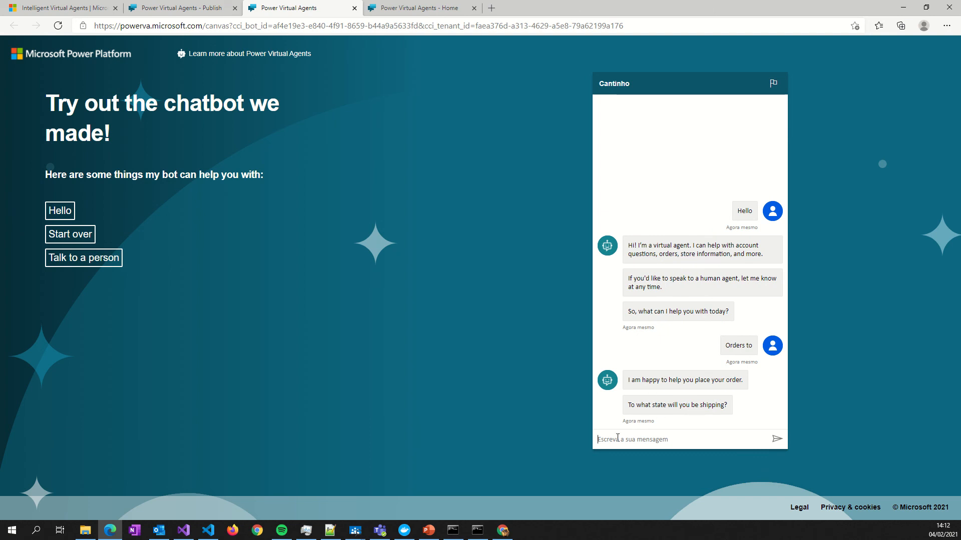
- Answer the bot's shipping state question with "Alabama"
type("u")
key("BackSpace")
type("Alabam")
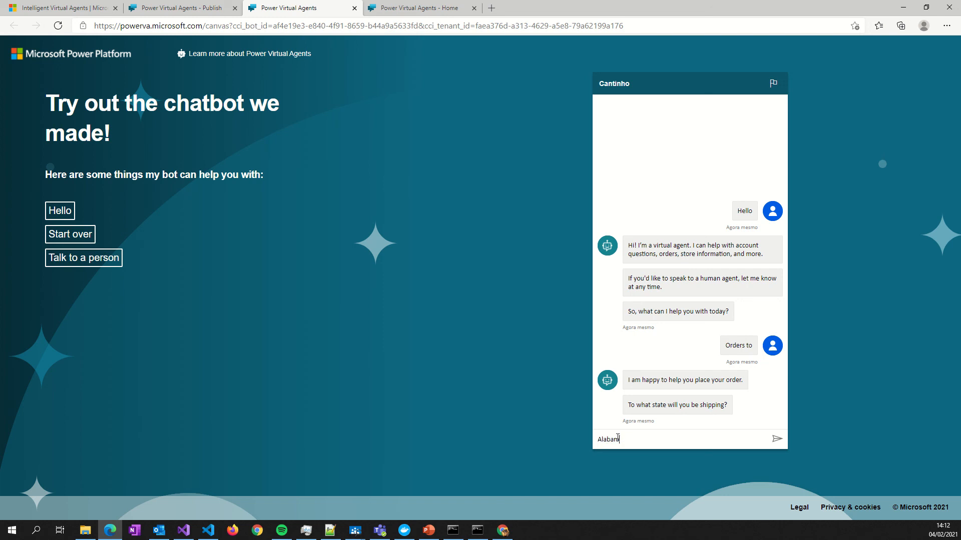
type("a")
key("Return")
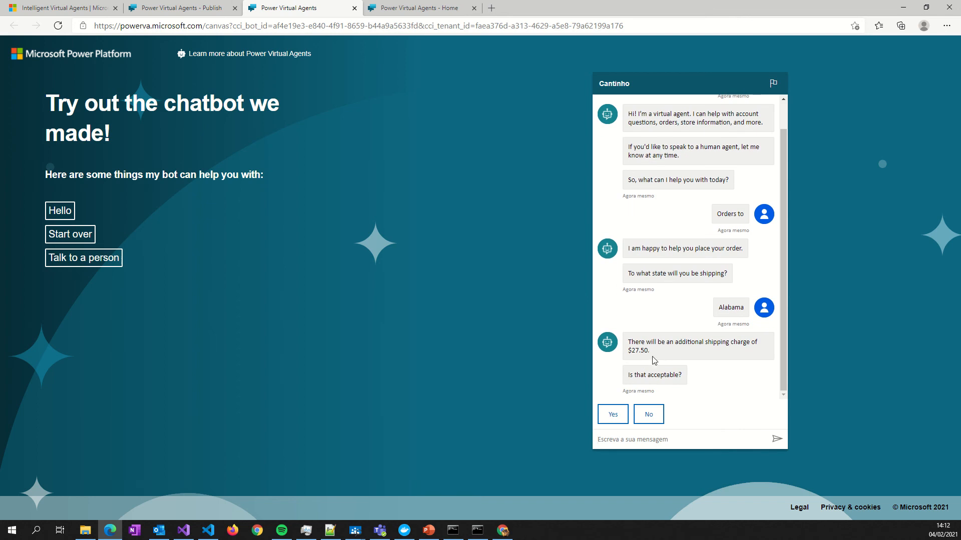
- Answer No to both the shipping charge and the follow-up question, and choose to talk to an agent
left_click_drag(627, 375, 674, 373)
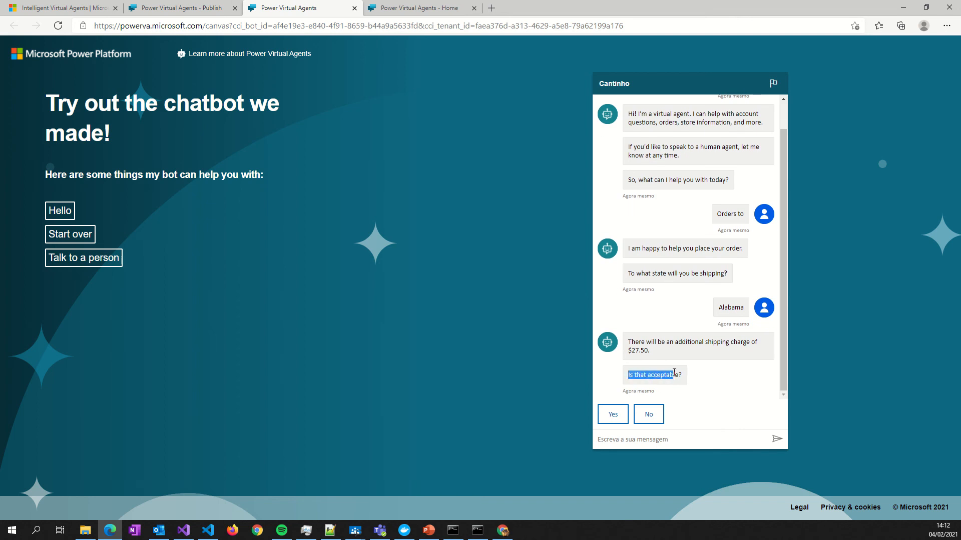
left_click(635, 416)
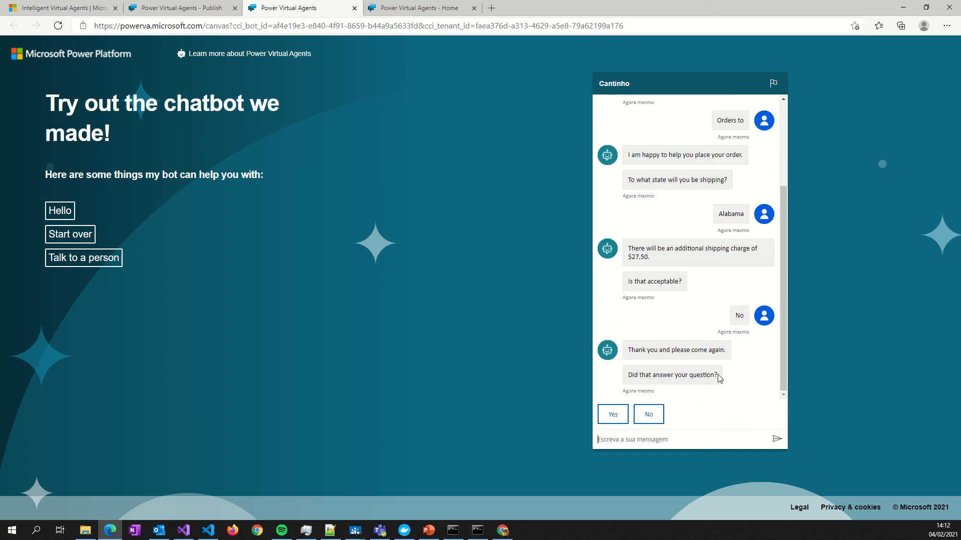
left_click(650, 416)
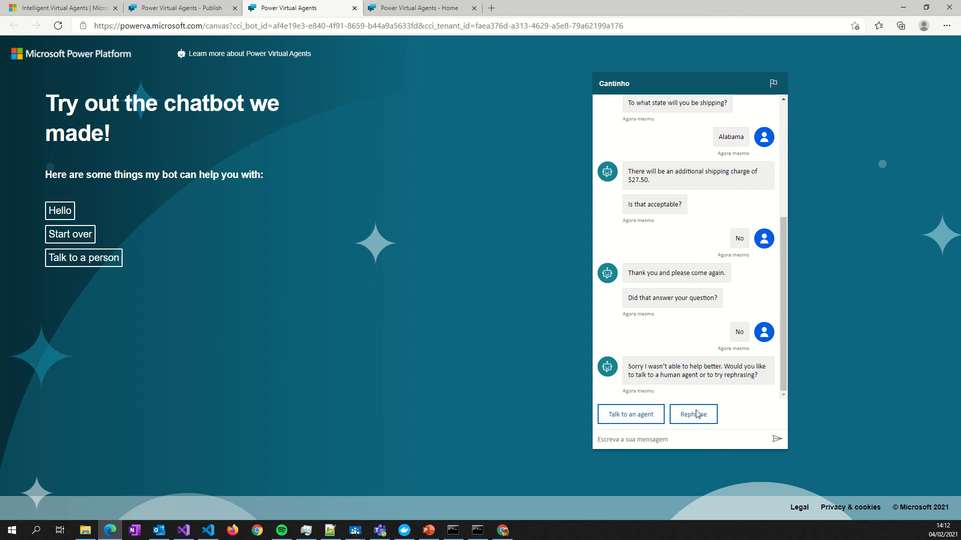
left_click(633, 417)
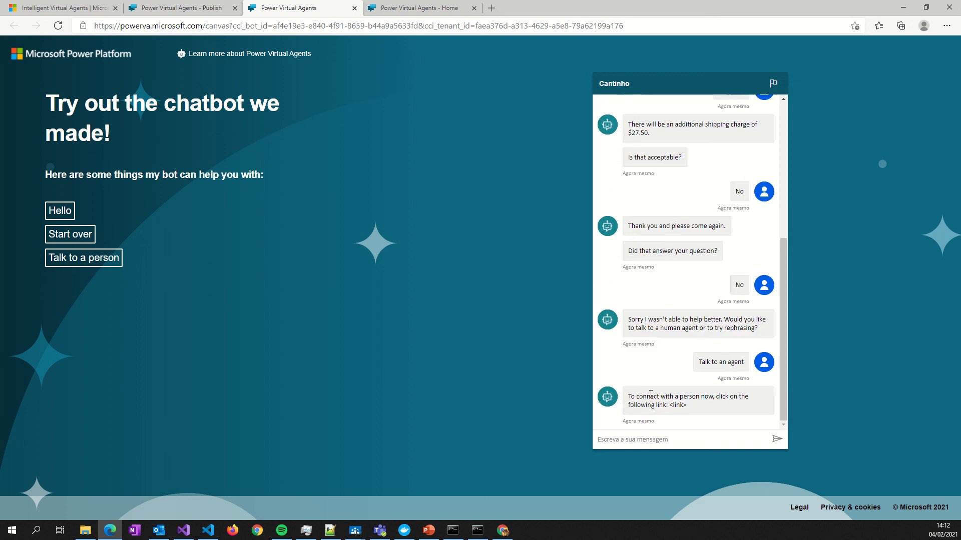
left_click_drag(634, 398, 689, 410)
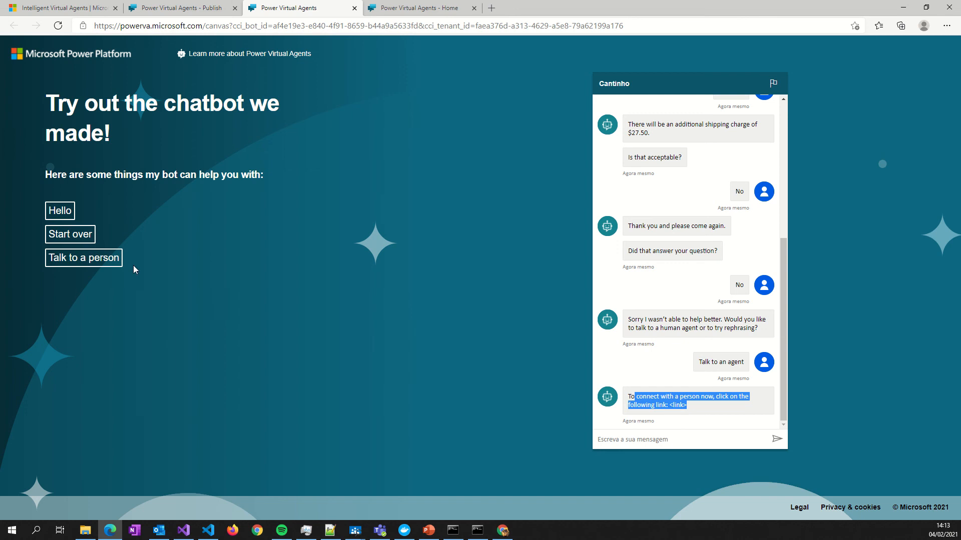
- Restart the bot conversation and ask to talk to a person using the suggested prompts
left_click(58, 238)
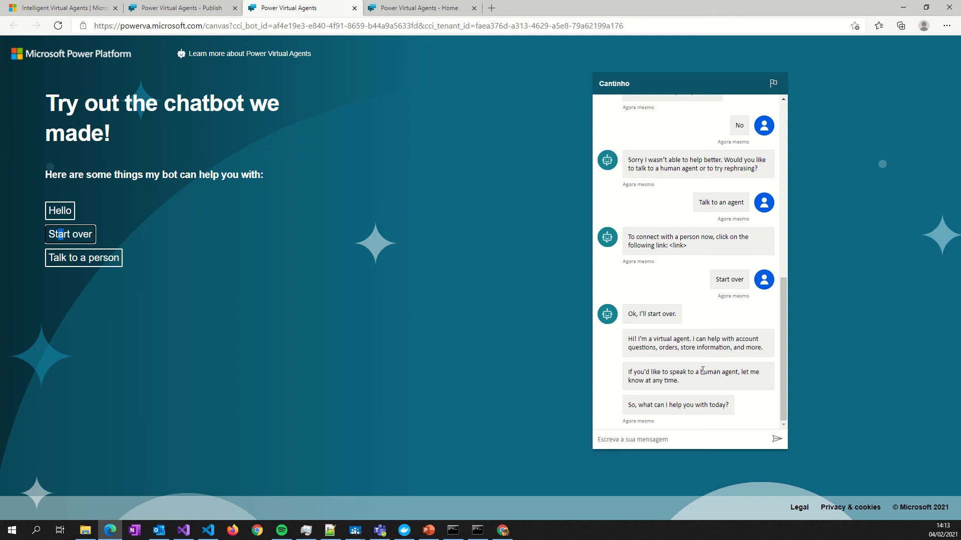
left_click(100, 259)
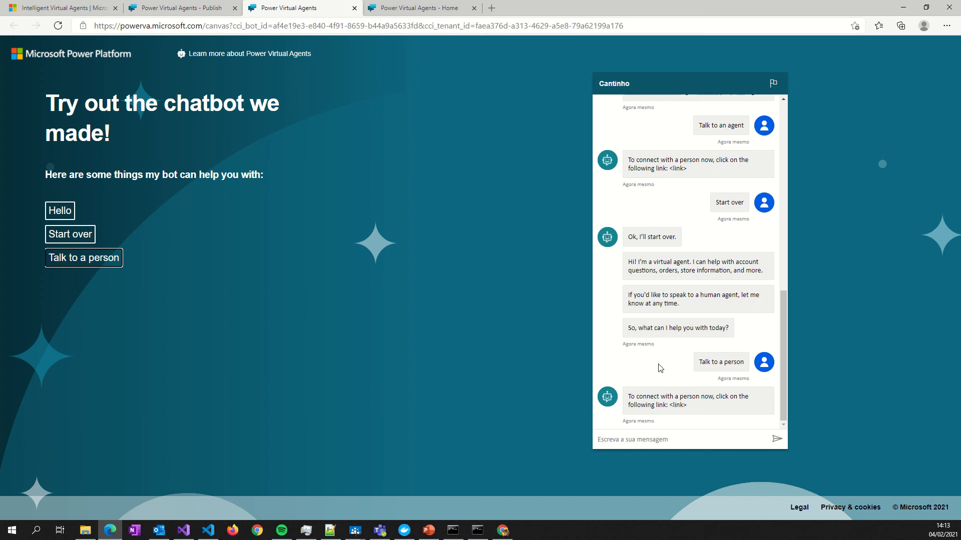
- Return from the demo website to the bot's topics and reopen the Greeting topic's conversation flow
left_click(178, 9)
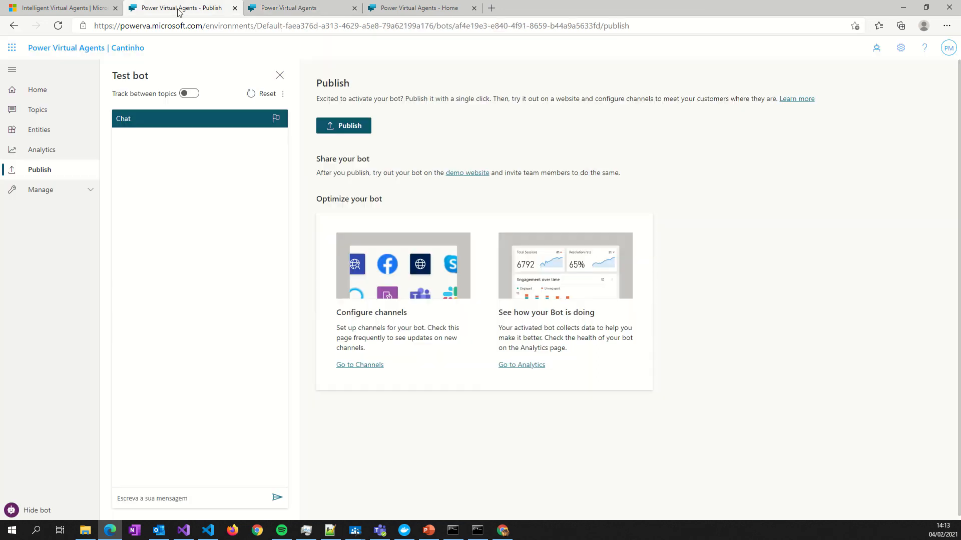
left_click(42, 129)
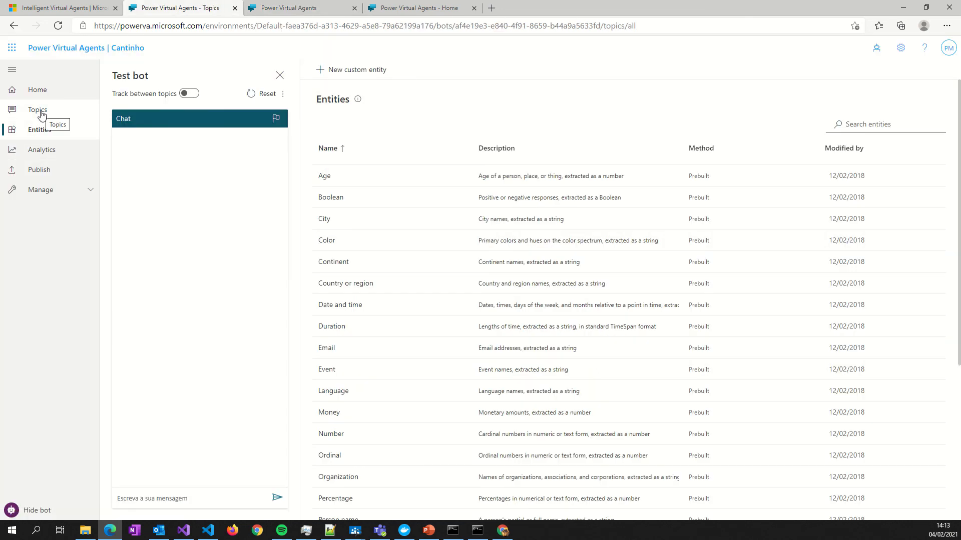
left_click(42, 113)
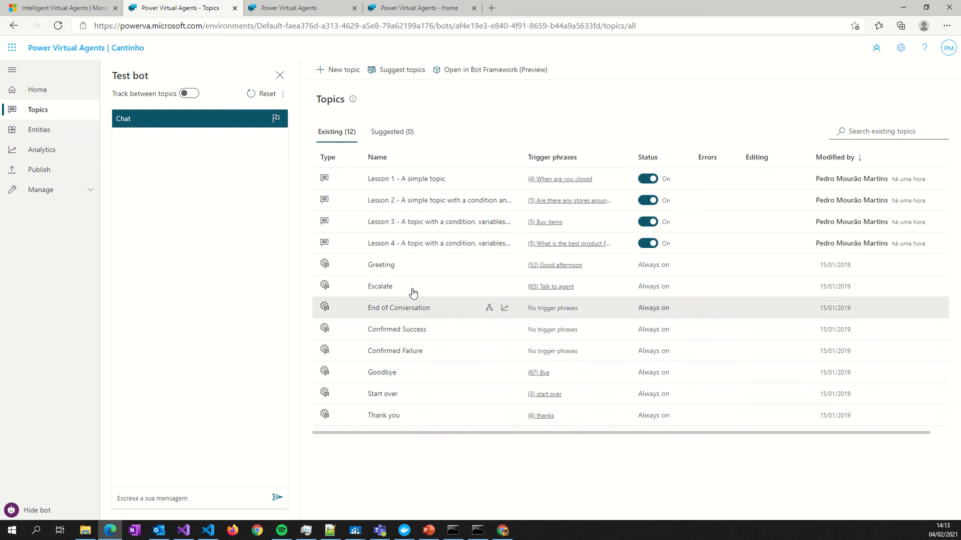
left_click(432, 275)
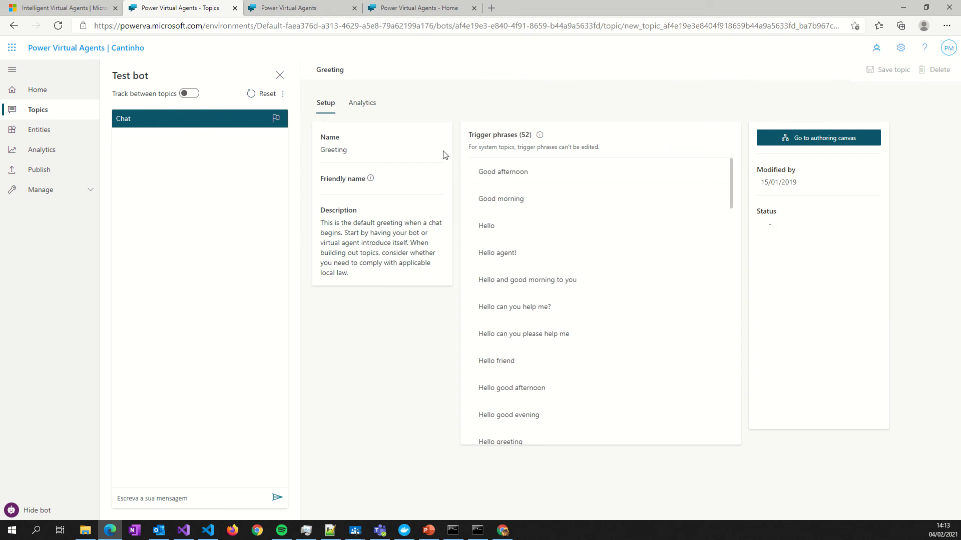
left_click(796, 140)
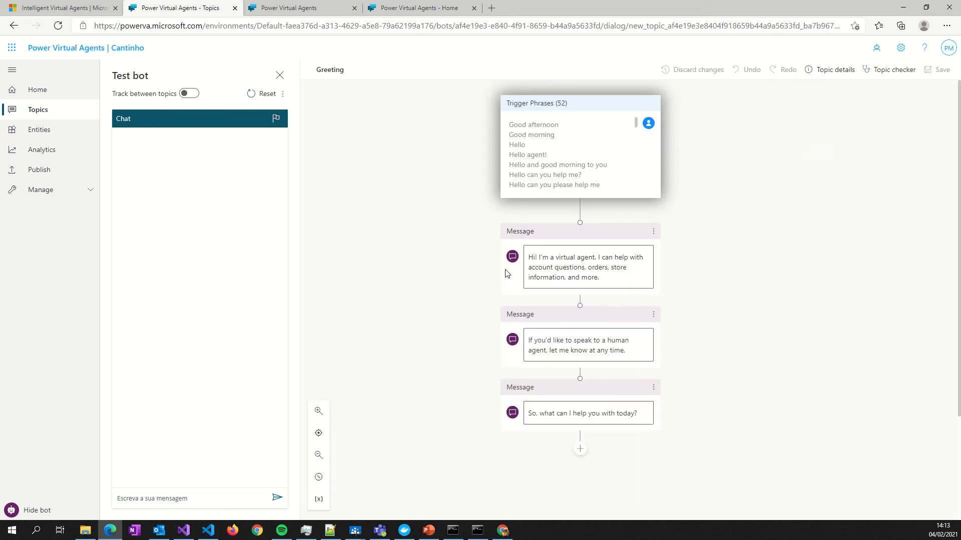
- Add "Catinhodo.net Youtube Channel" after "virtual agent" in the Greeting topic's first message and save the topic
left_click(543, 267)
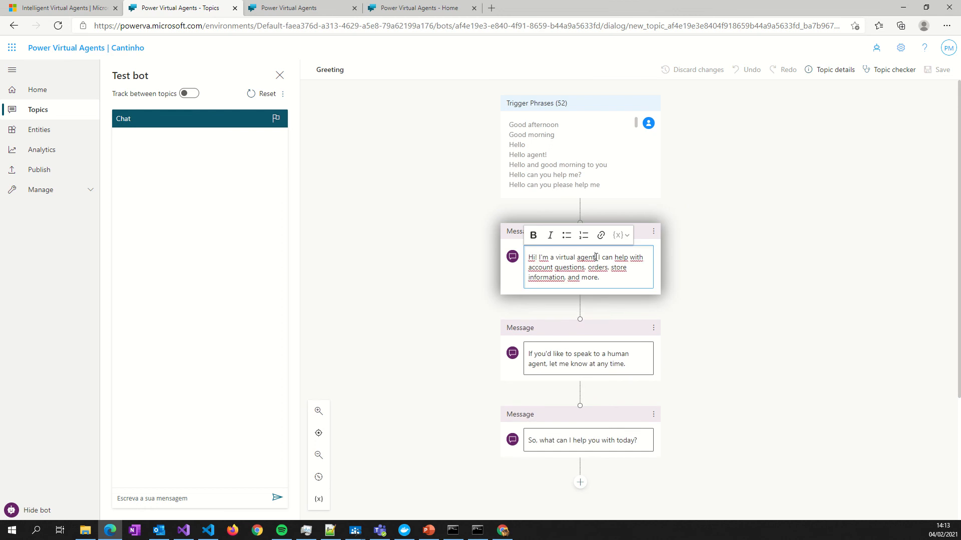
left_click_drag(596, 256, 556, 256)
left_click(598, 256)
type("Cati")
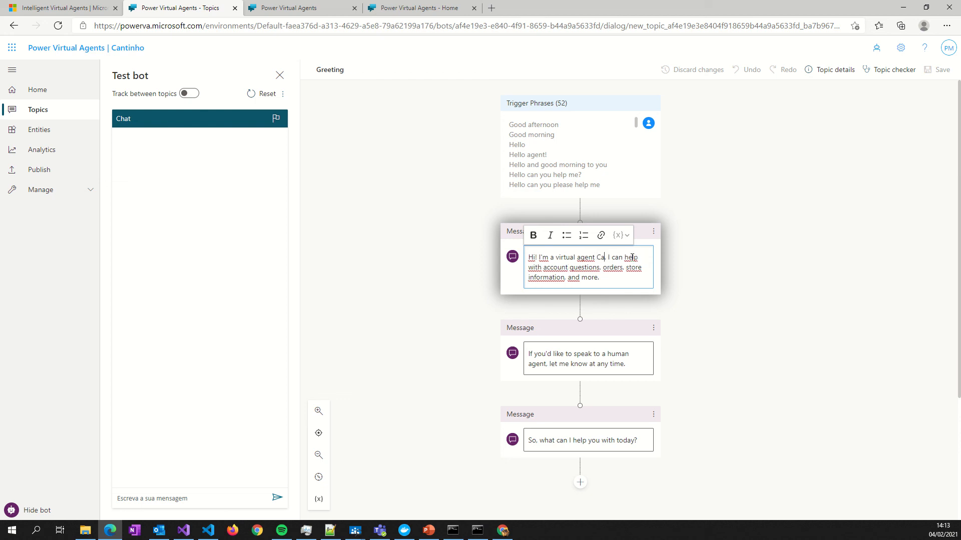
type("nho")
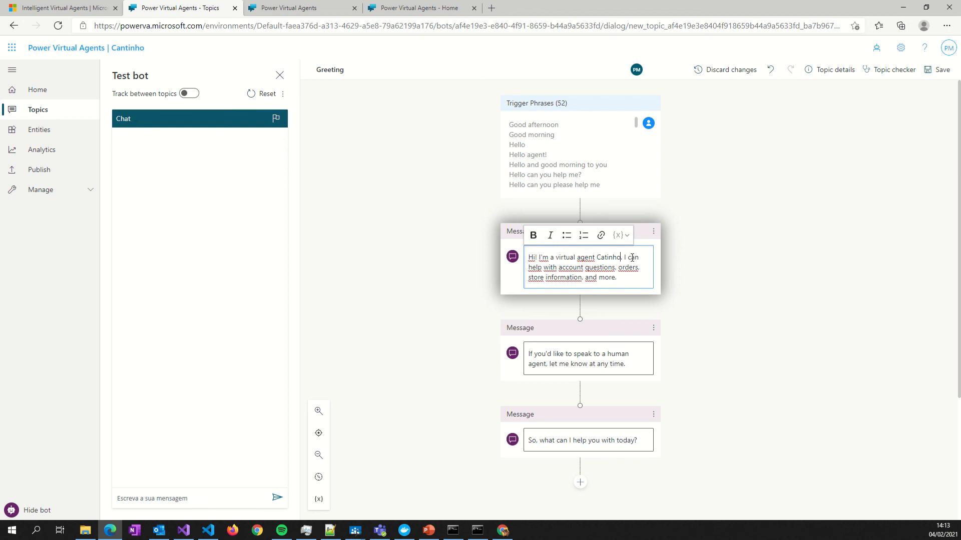
type("do Pet Yout")
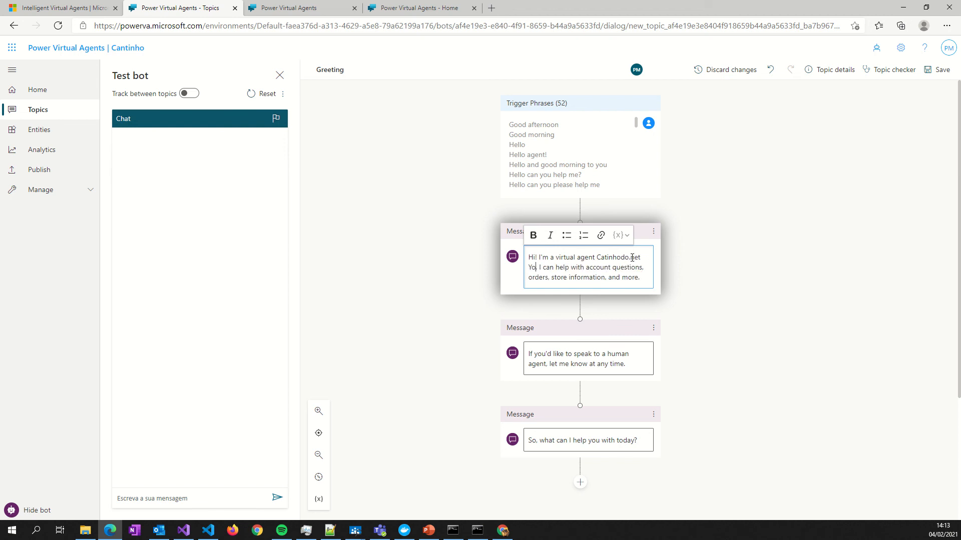
key("BackSpace")
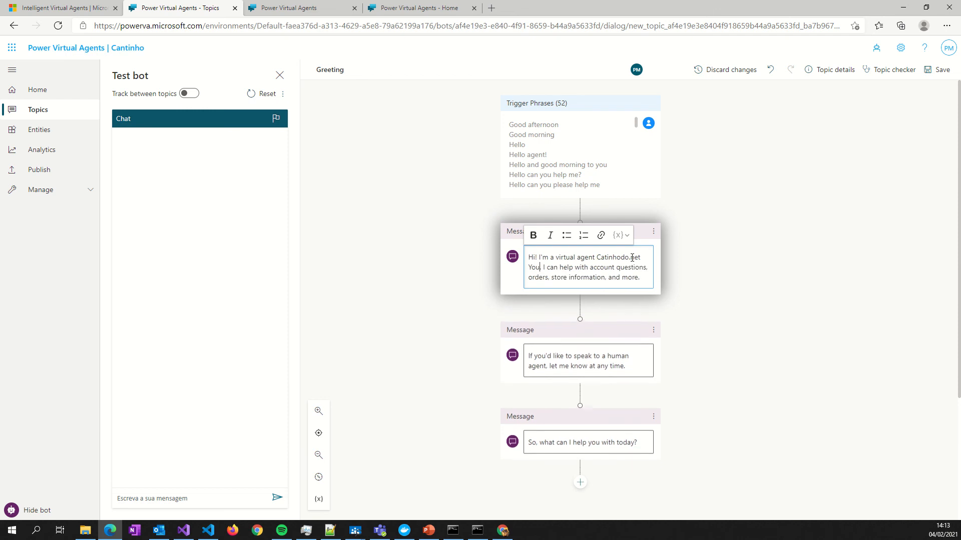
type("tube C")
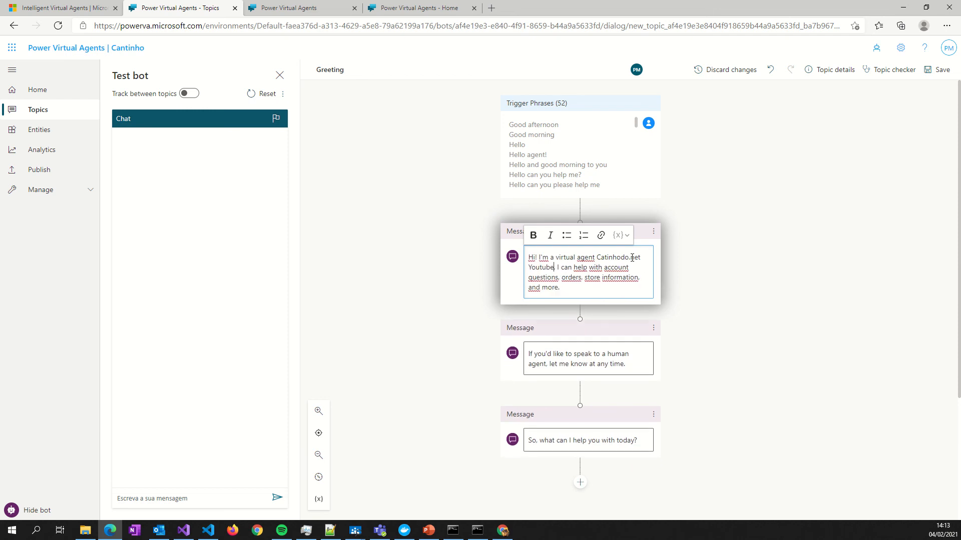
type("hannel")
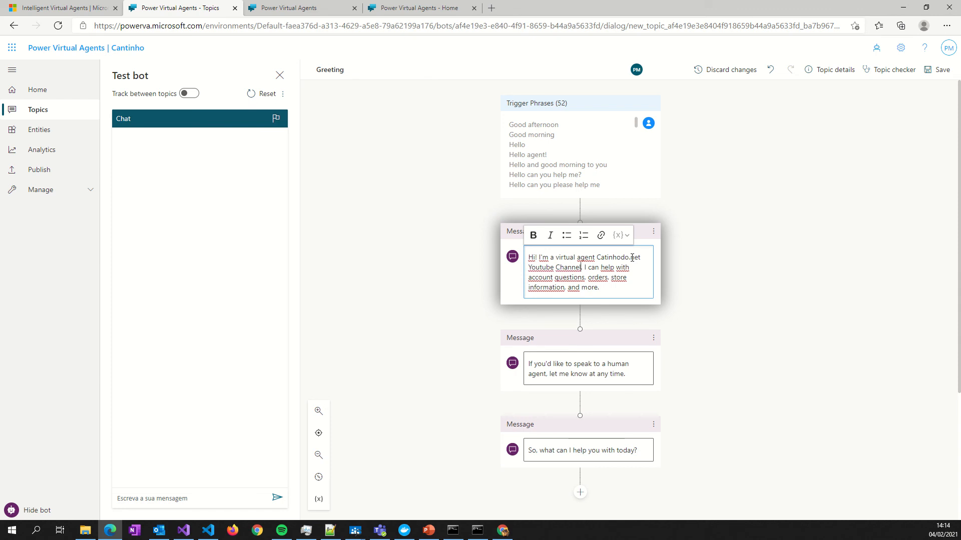
left_click(698, 279)
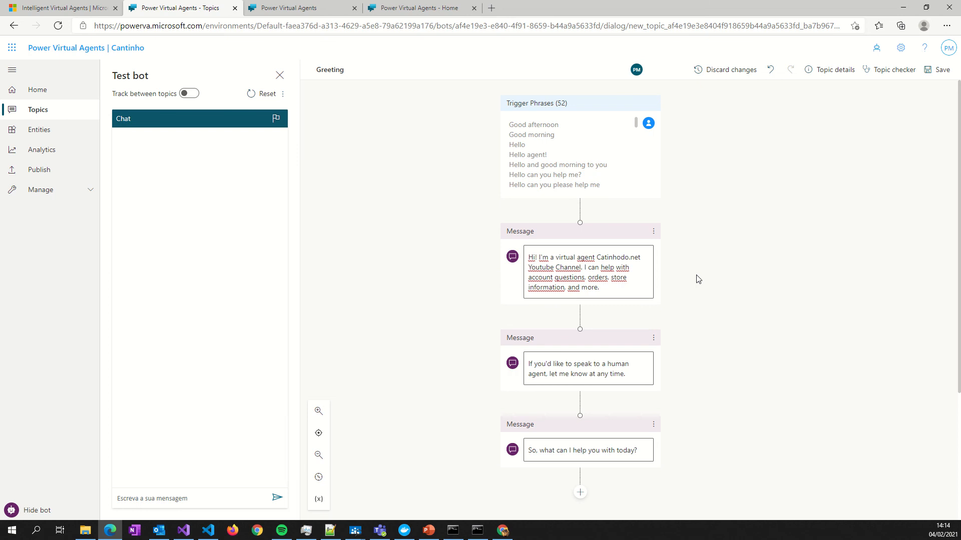
left_click(939, 71)
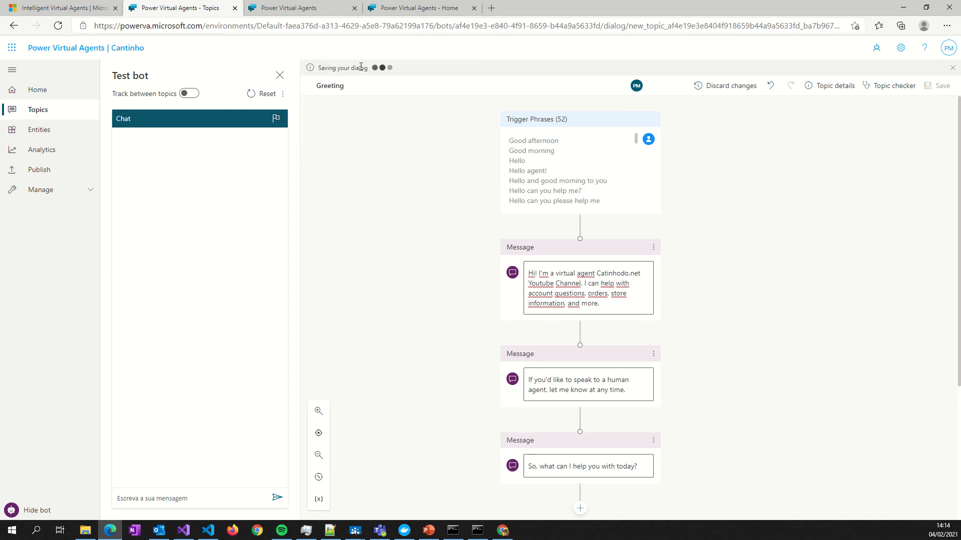
- Publish the bot's latest content
left_click(40, 170)
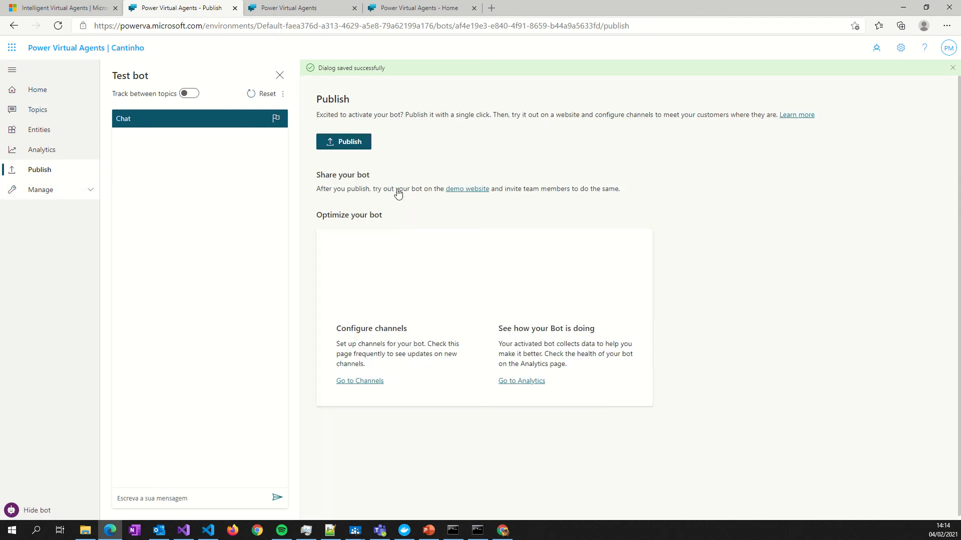
left_click(343, 141)
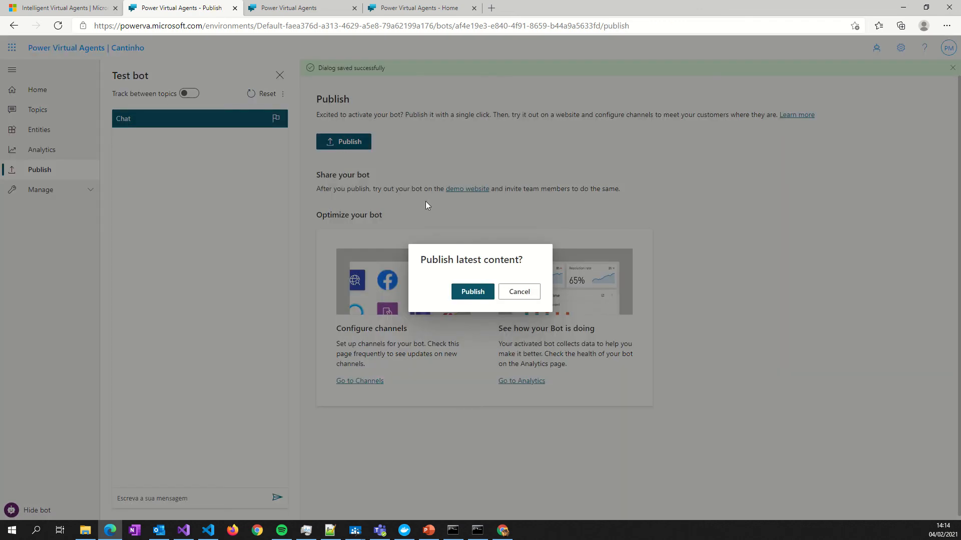
left_click(472, 292)
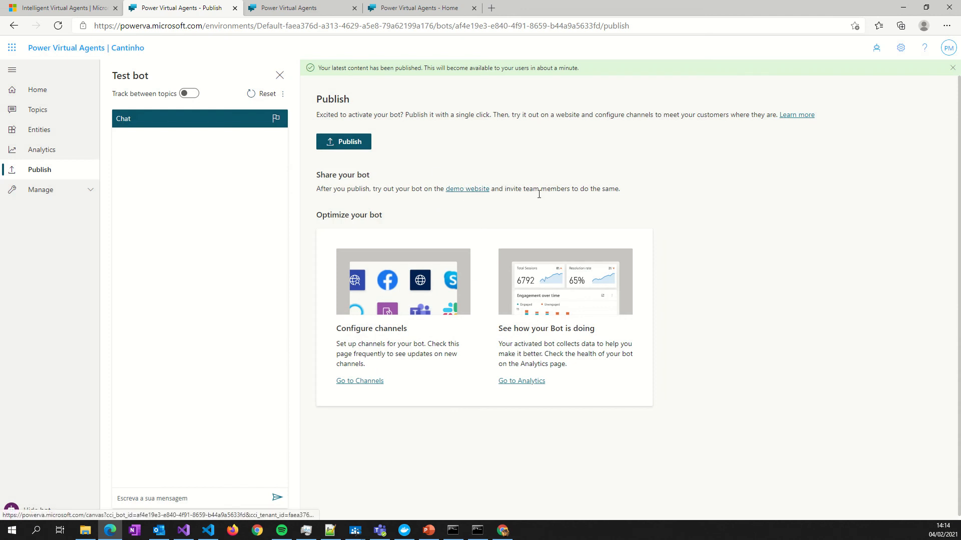
- Open a fresh demo website in place of the old demo tab and greet the bot with the suggested Hello prompt
left_click(470, 190)
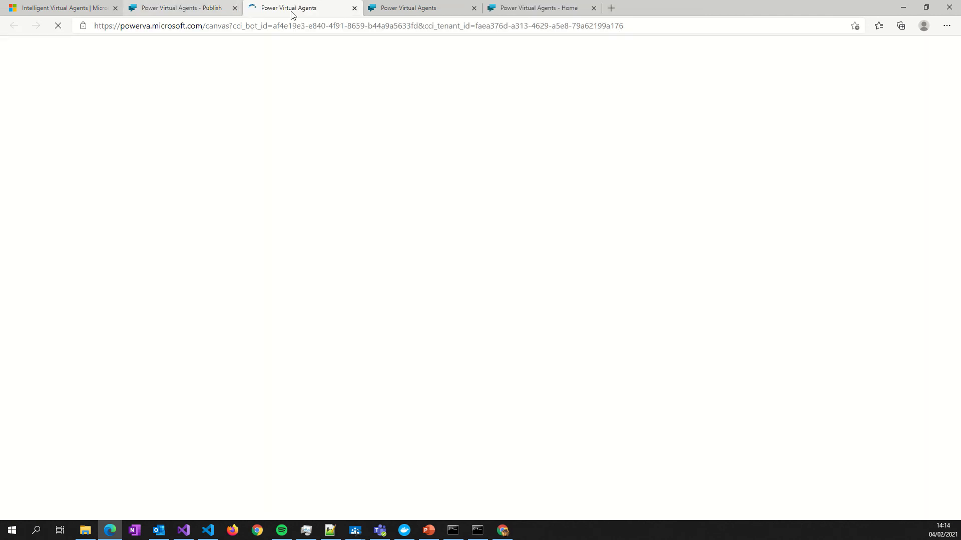
left_click(425, 8)
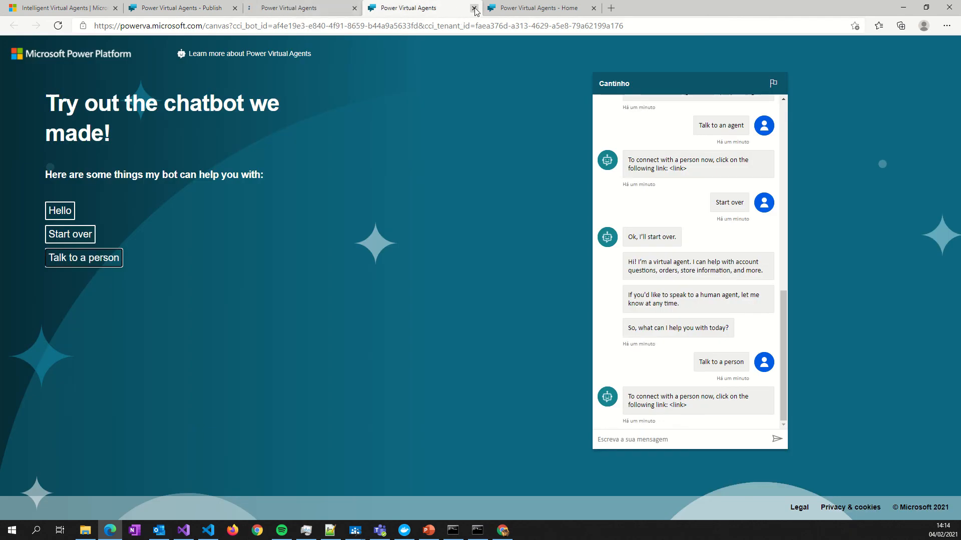
left_click(474, 8)
left_click(300, 9)
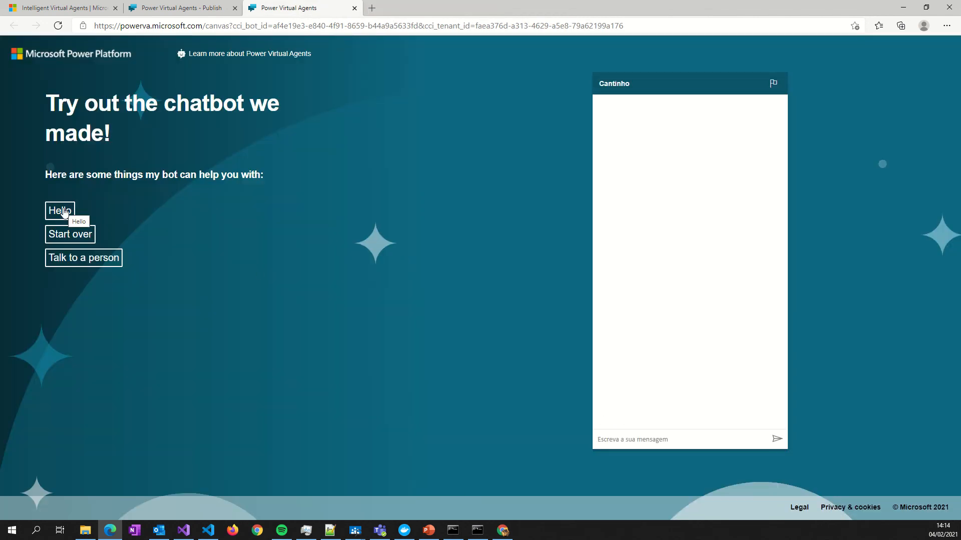
left_click(64, 212)
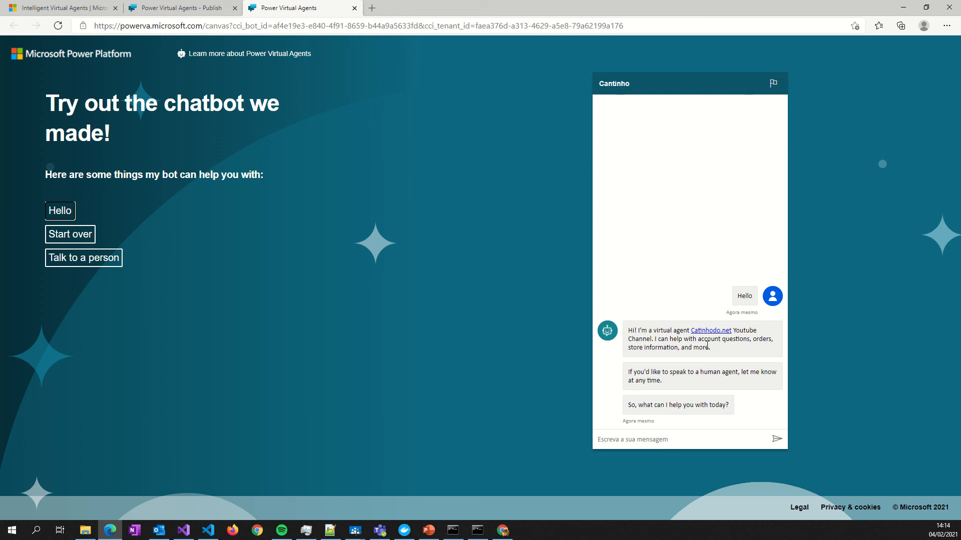
double_click(767, 342)
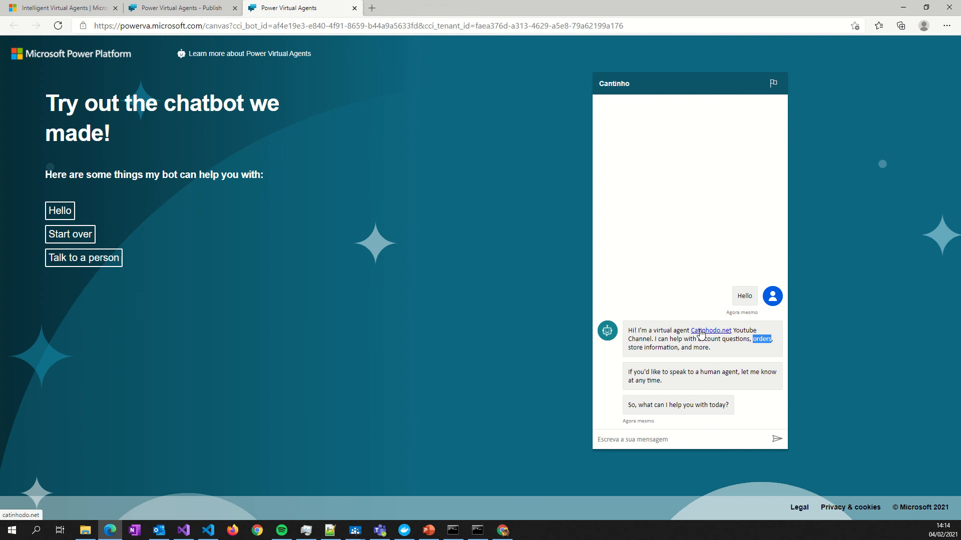
- Return from the demo website to the bot's list of existing topics
left_click(208, 10)
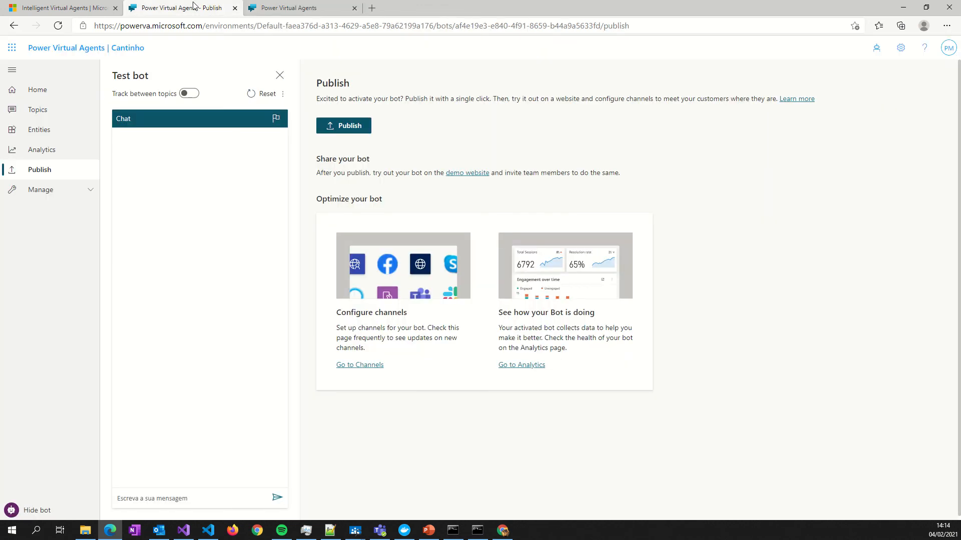
left_click(41, 111)
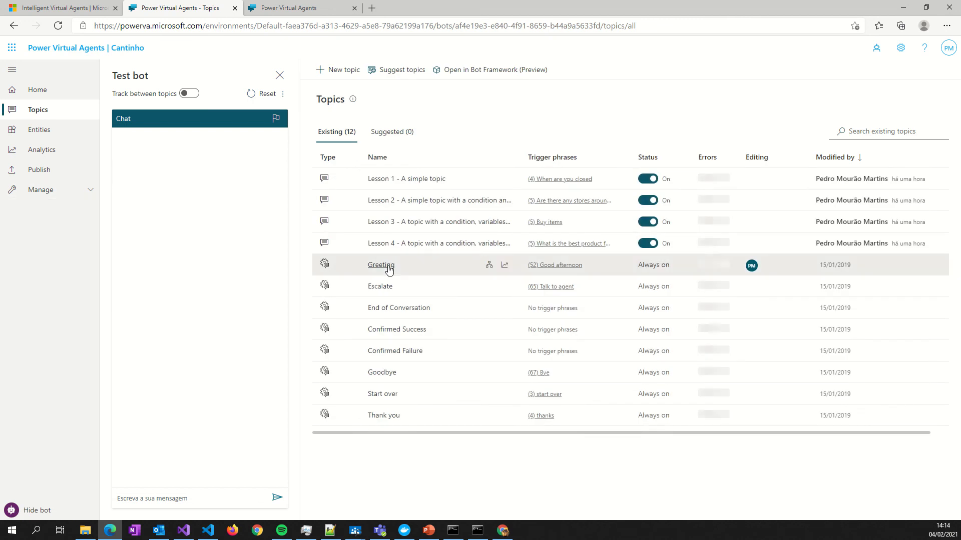